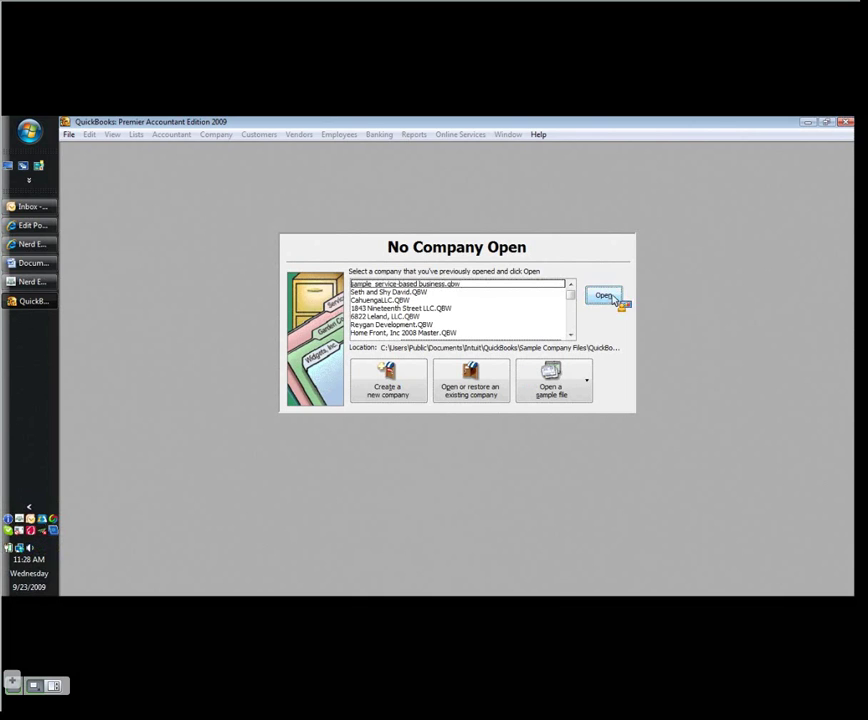
- Maximize the Home window, switch to Word and open the recent document How To Account For Return Deposited Items and Returned Checks
key("alt+Tab")
left_click(72, 130)
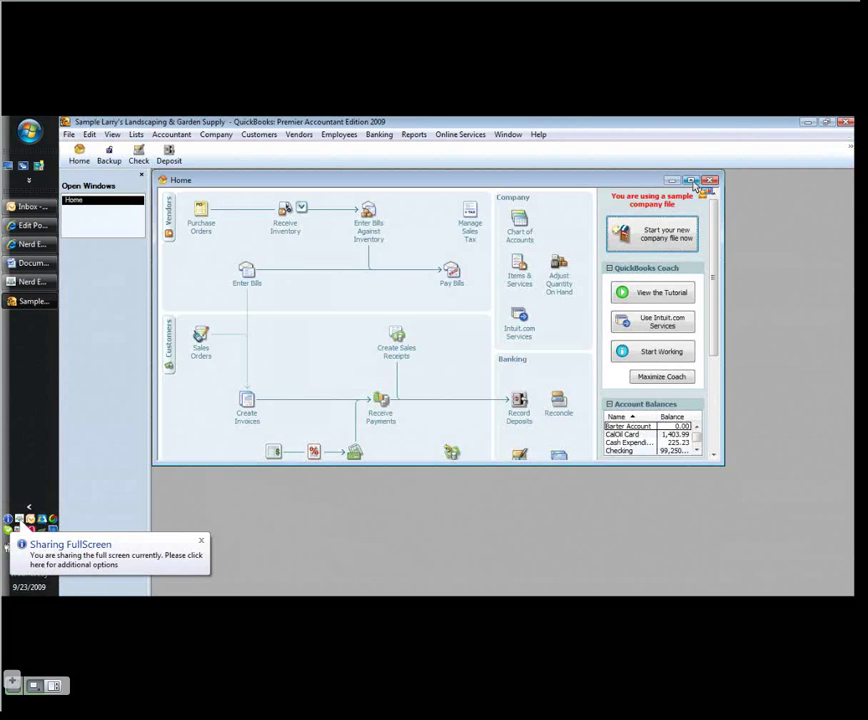
left_click(690, 180)
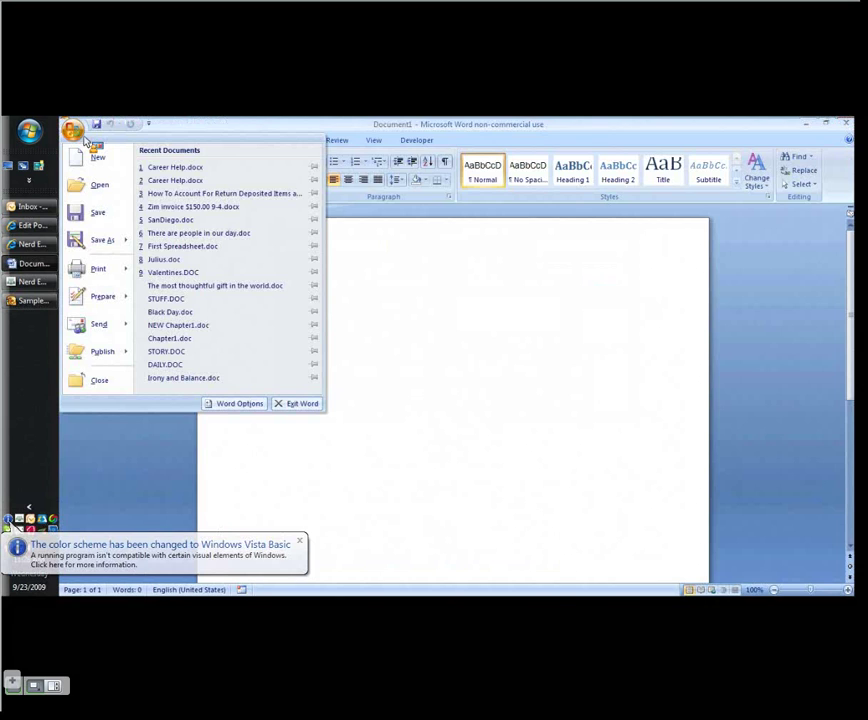
left_click(225, 195)
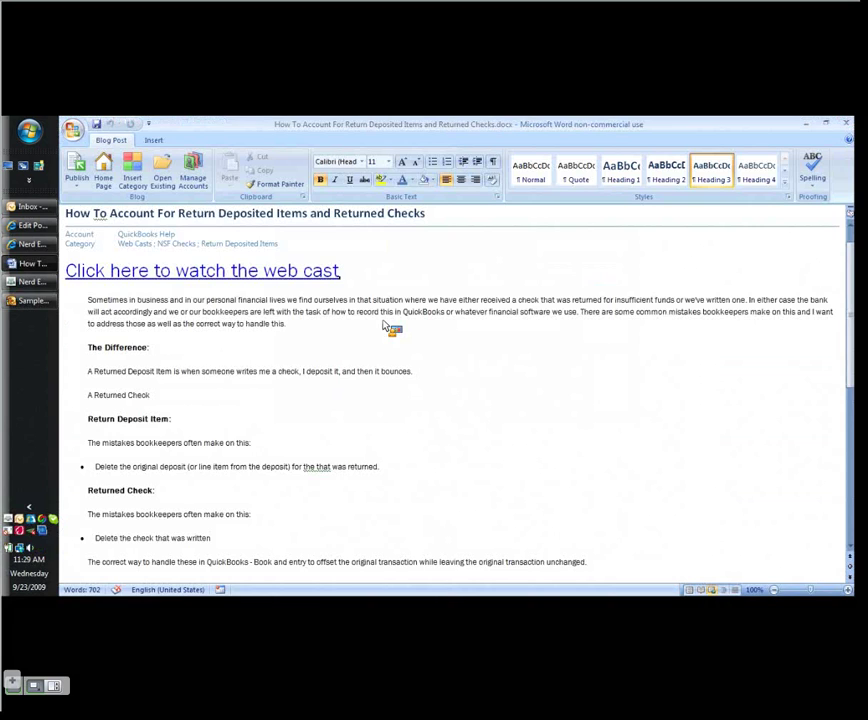
- Insert the missing word "check" before "that was returned" in the Return Deposit Item bullet about deleting the original deposit
scroll(242, 369, "down", 1)
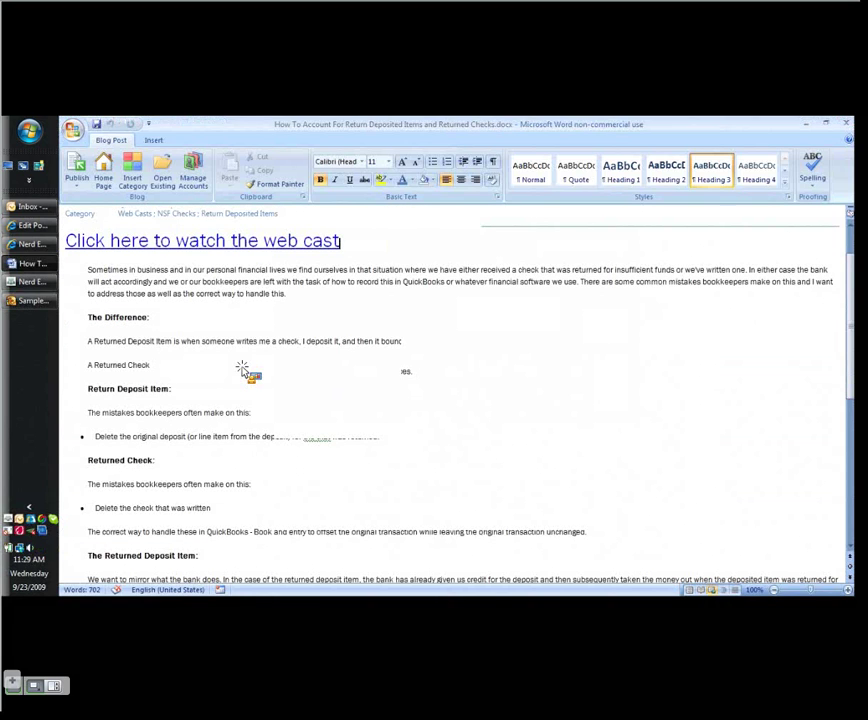
scroll(242, 369, "down", 1)
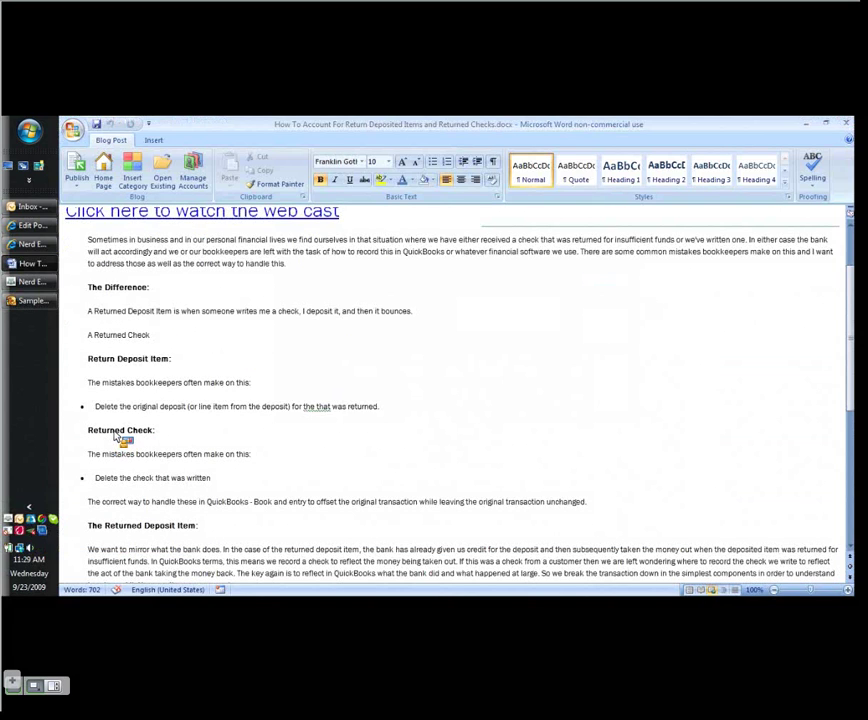
scroll(150, 436, "down", 2)
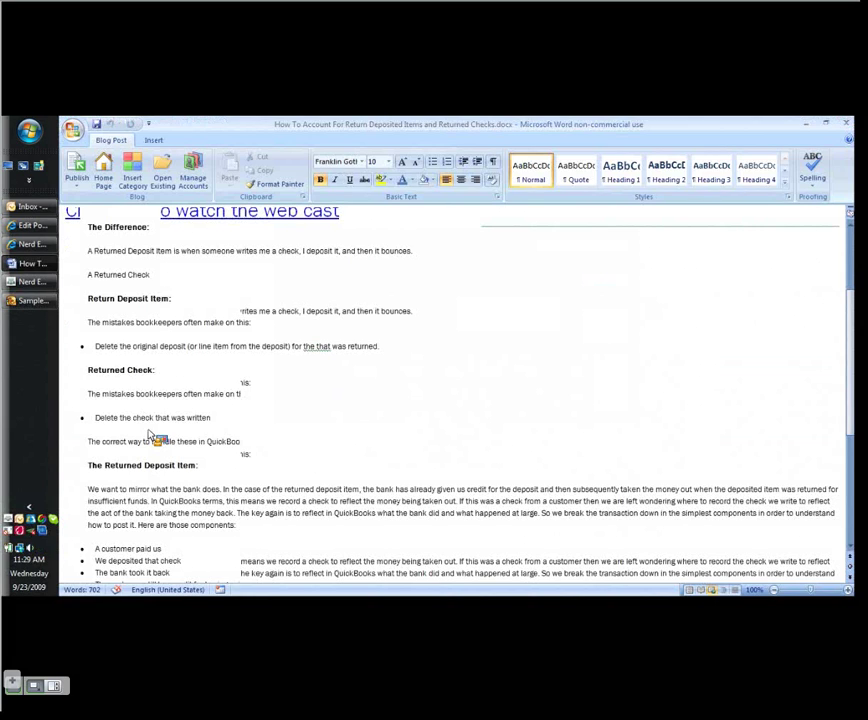
left_click(381, 350)
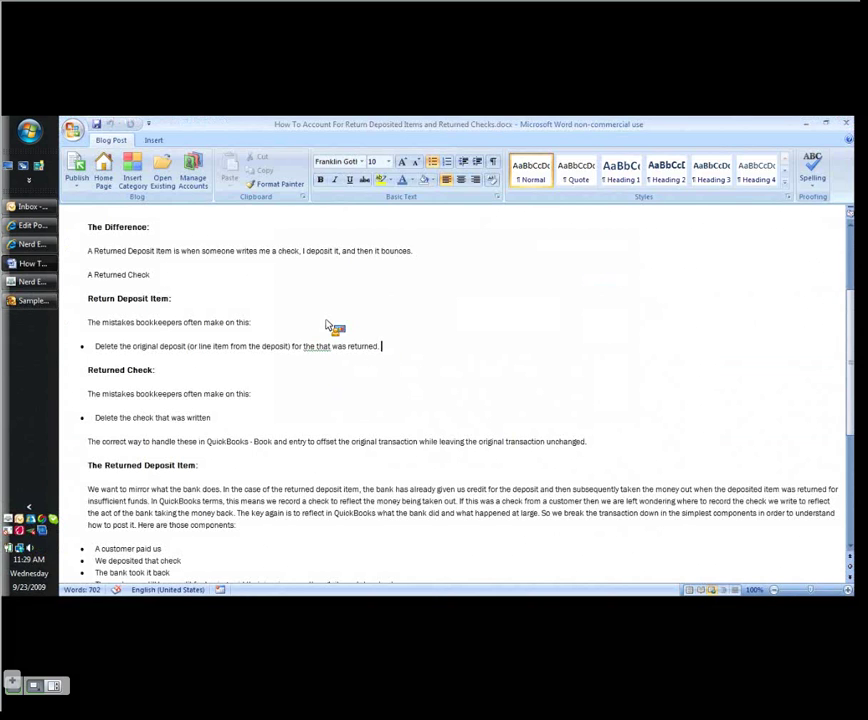
key("ctrl+Left")
key("ctrl+Left")
key("ctrl+Left")
key("ctrl+Left")
type("check")
- Switch to QuickBooks, close the Home window, and run the Customer Balance Detail report in a maximized window
left_click_drag(326, 325, 852, 147)
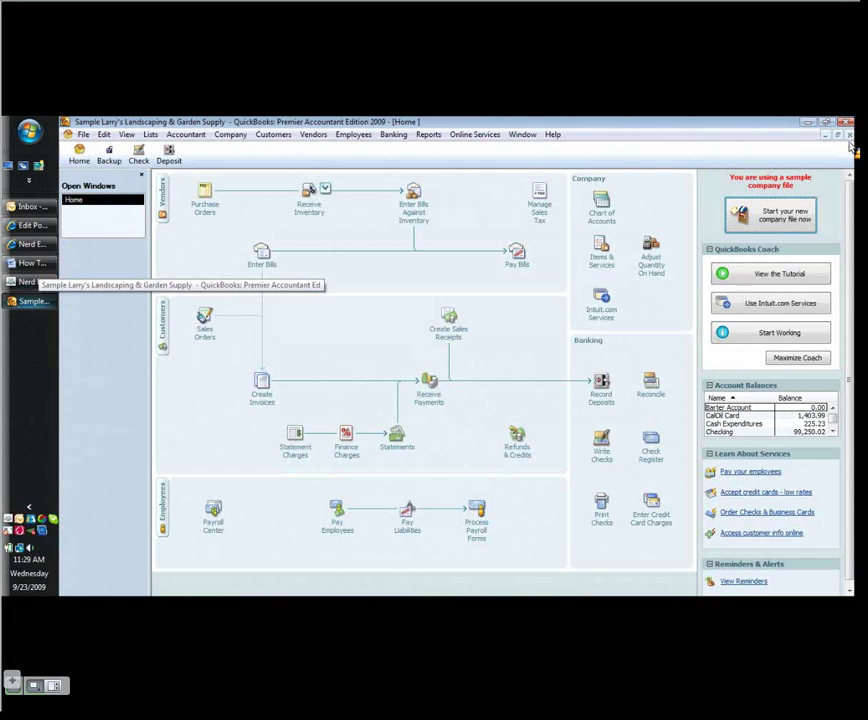
left_click(849, 135)
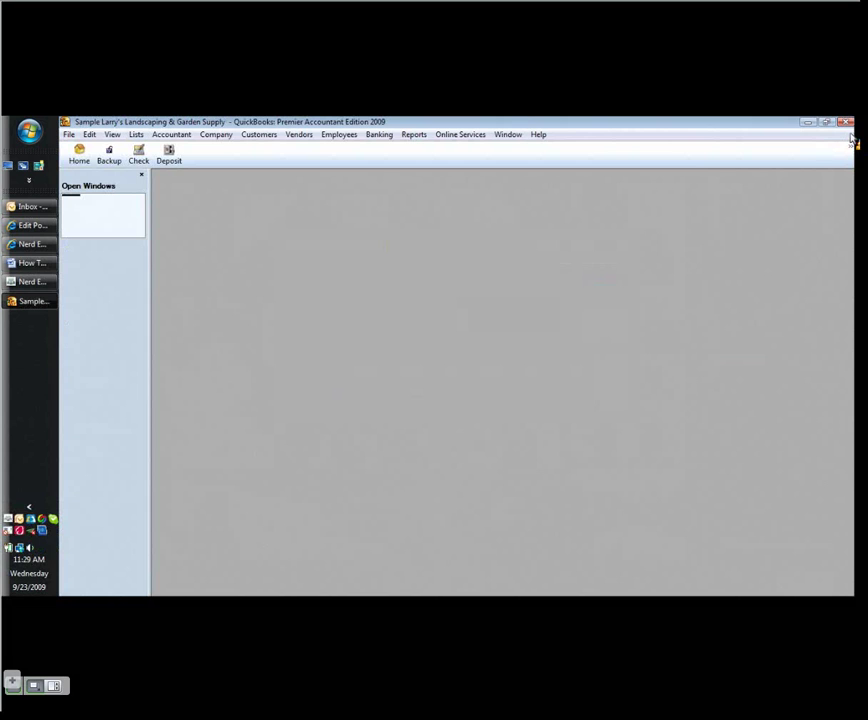
left_click(415, 135)
mouse_move(470, 236)
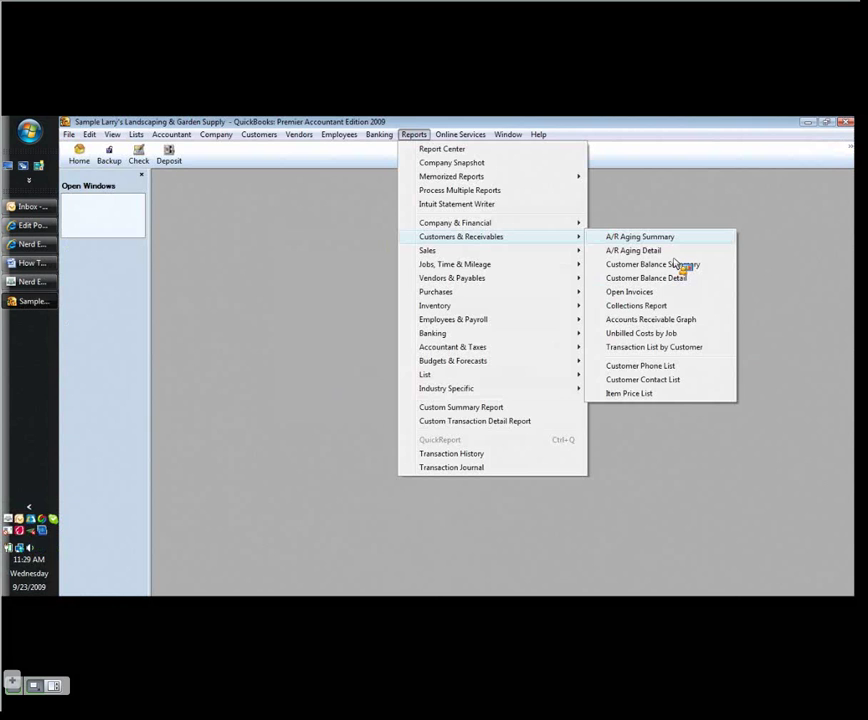
left_click(655, 278)
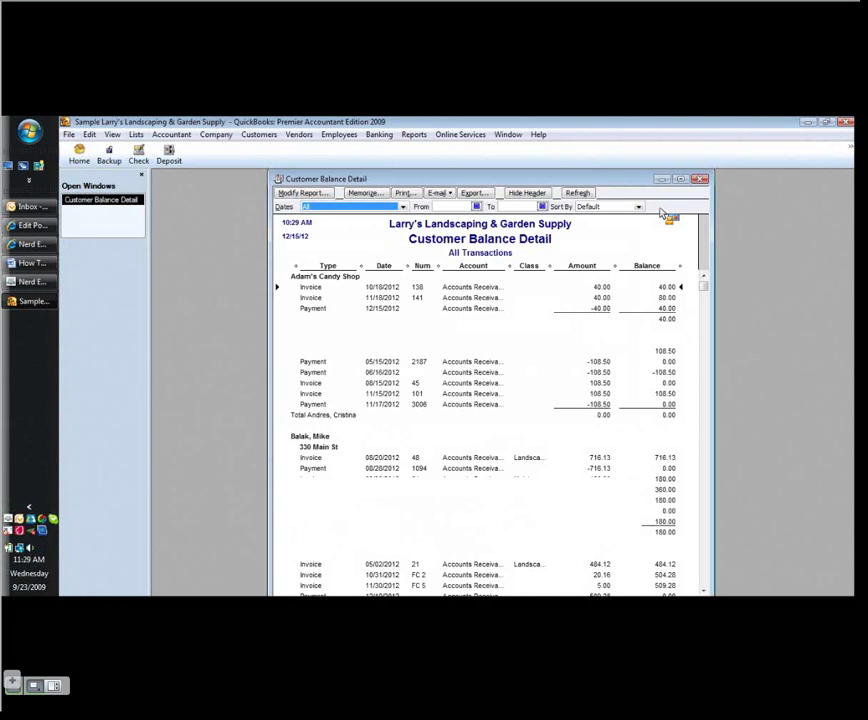
left_click(679, 180)
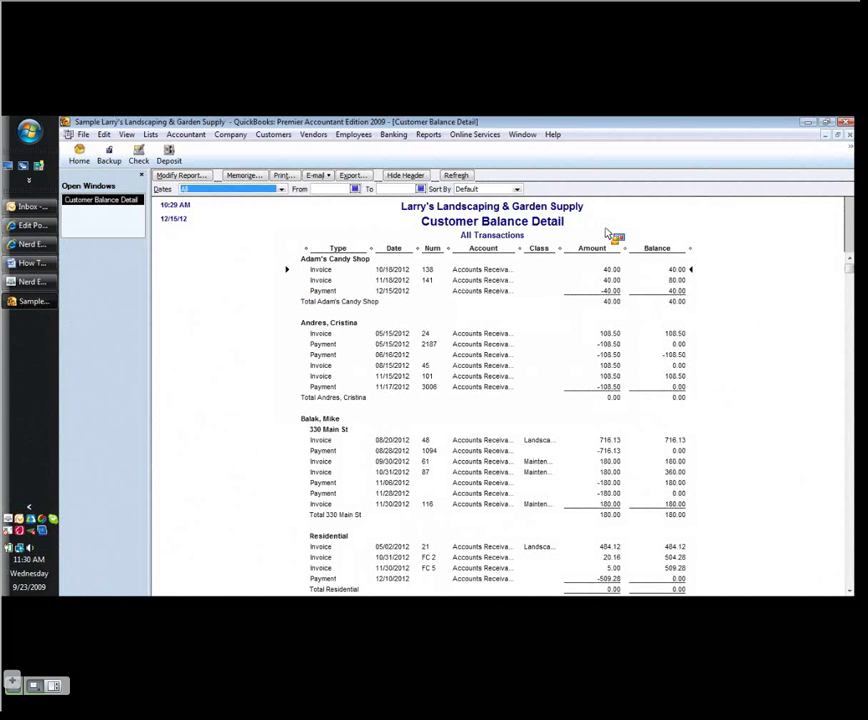
- Open the 12/15/2012 payment of Adam's Candy Shop from the Customer Balance Detail report
left_click(615, 298)
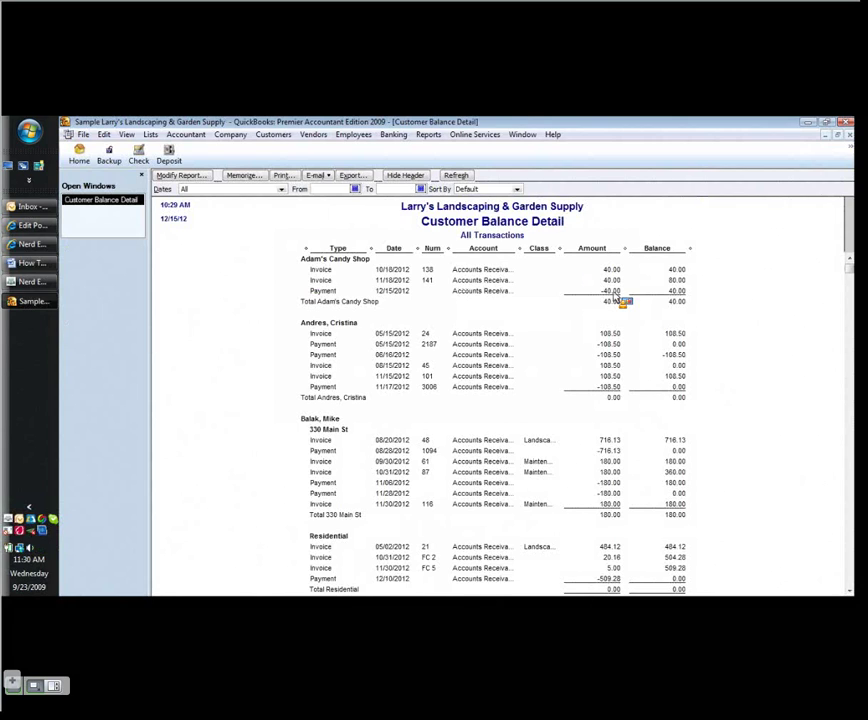
left_click(612, 298)
double_click(613, 300)
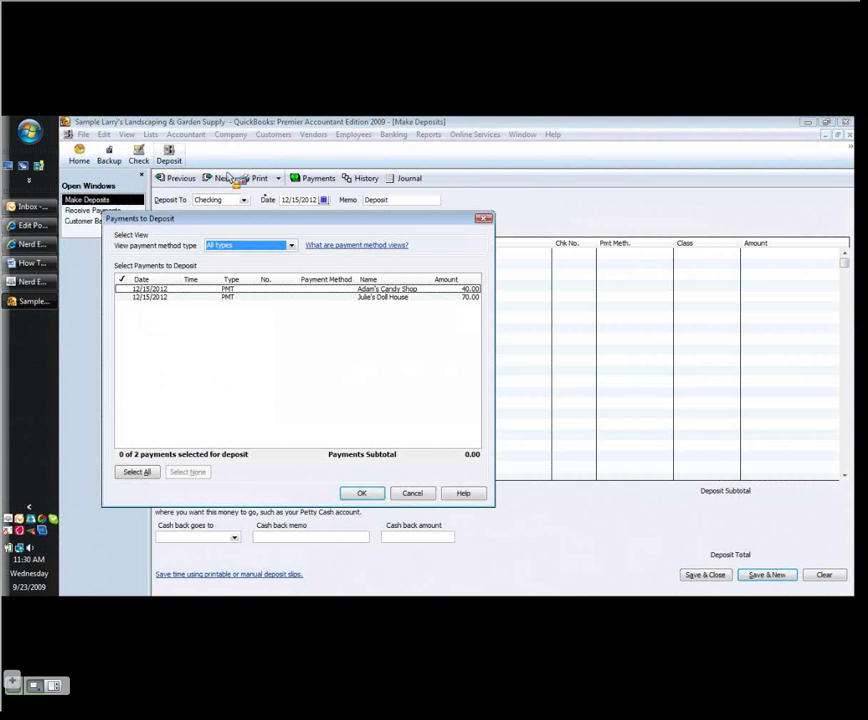
- Deposit the Adam's Candy Shop and Julie's Doll House payments into Checking dated 12/17/2012, and close the deposit and payment windows
left_click(128, 292)
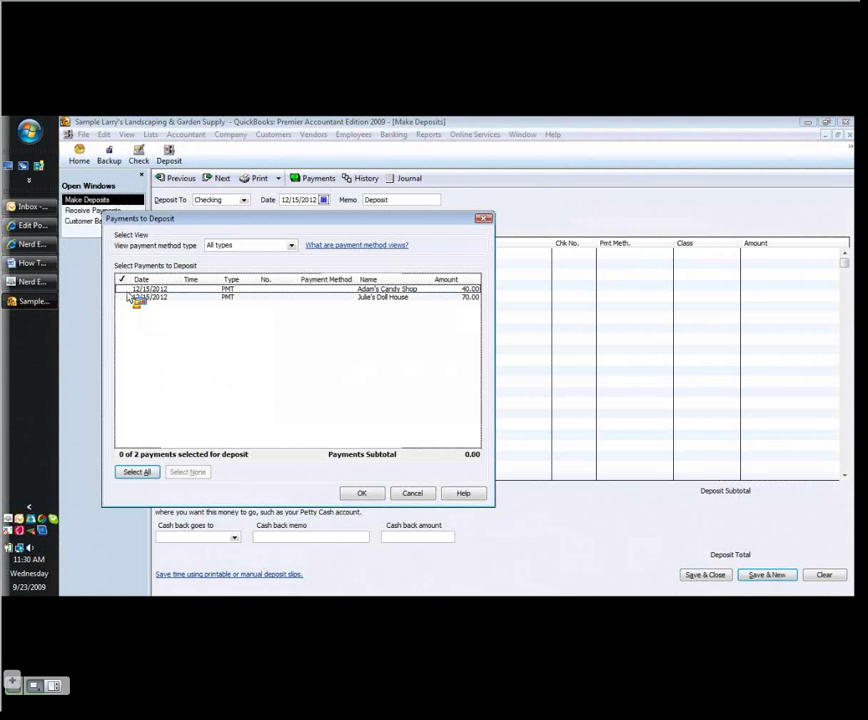
left_click(130, 290)
left_click(388, 298)
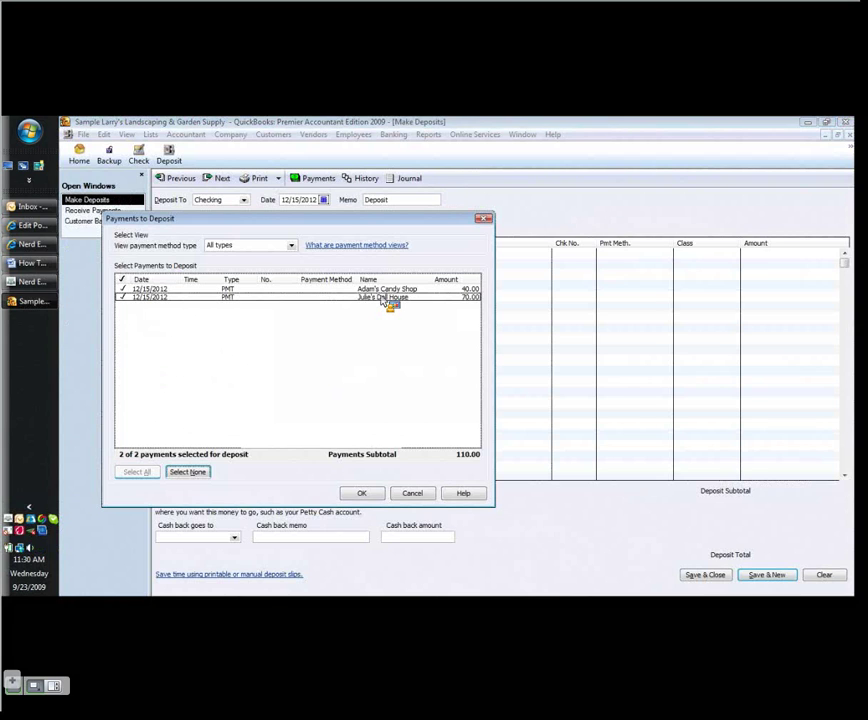
left_click(368, 493)
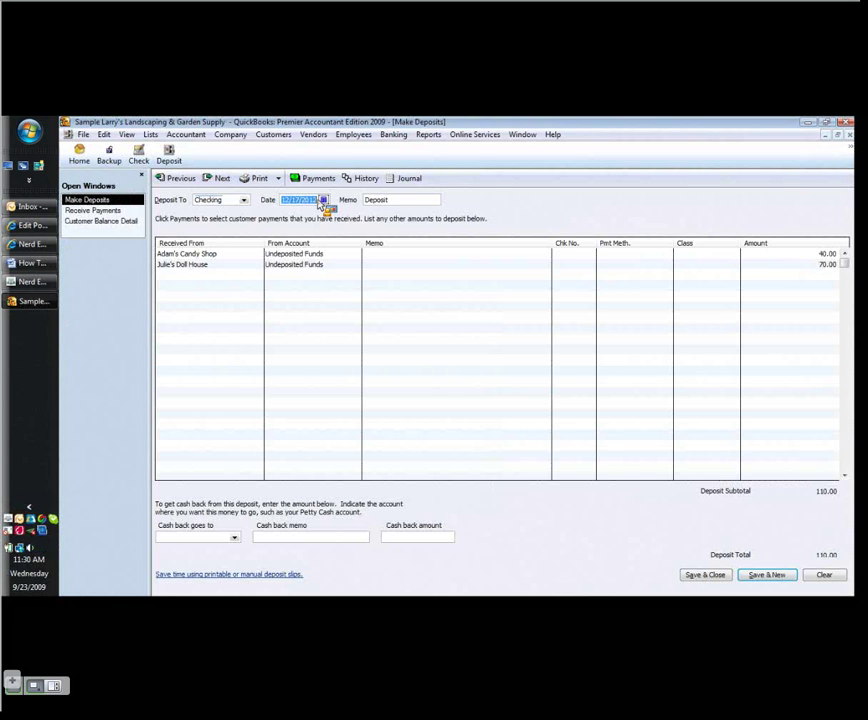
left_click(849, 135)
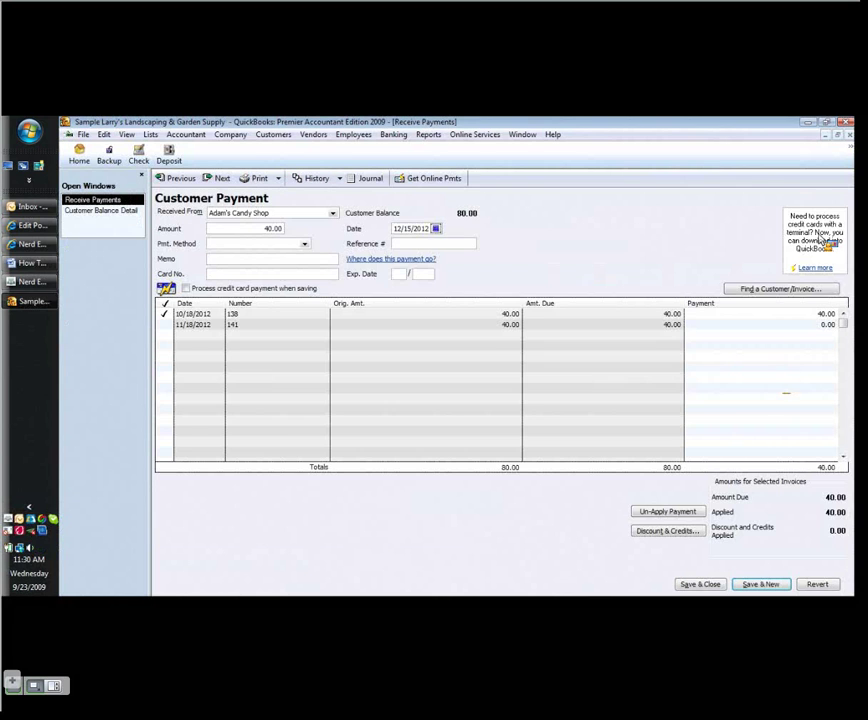
left_click(849, 135)
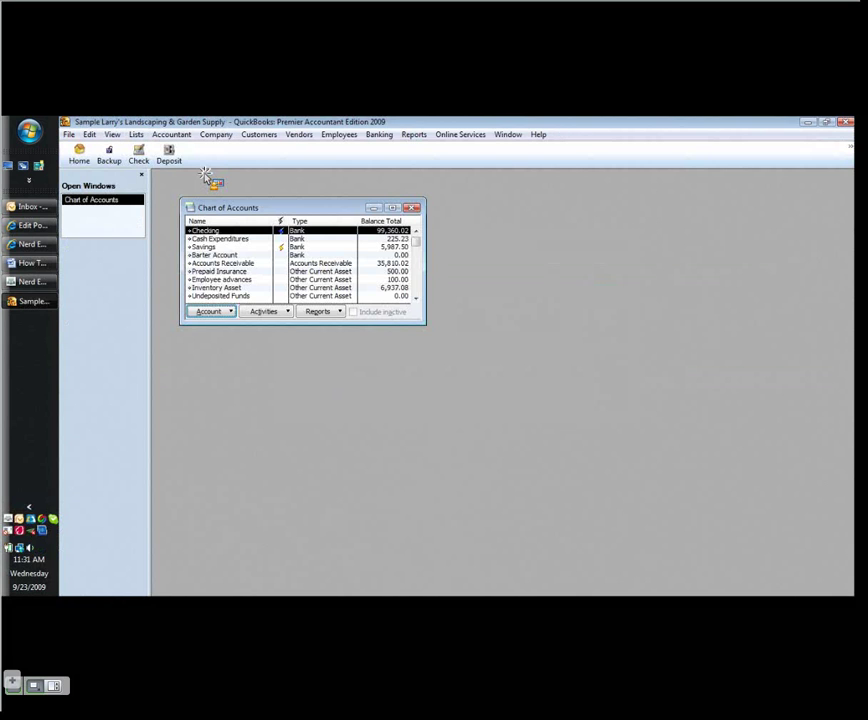
- Open the Checking register in a maximized window and inspect the details of the 12/17/2012 deposit
key("ctrl+r")
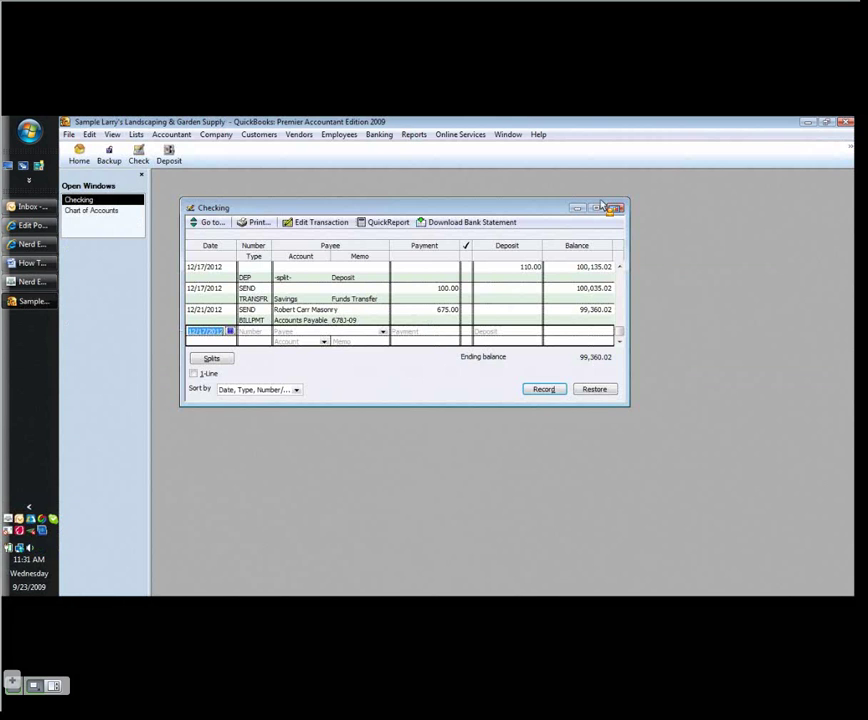
left_click(601, 205)
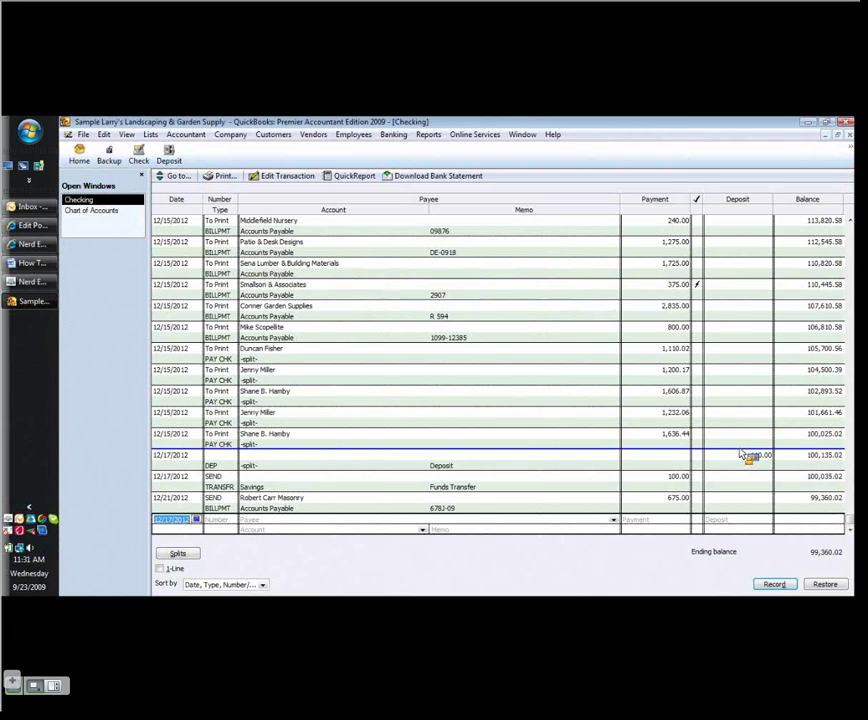
left_click(742, 455)
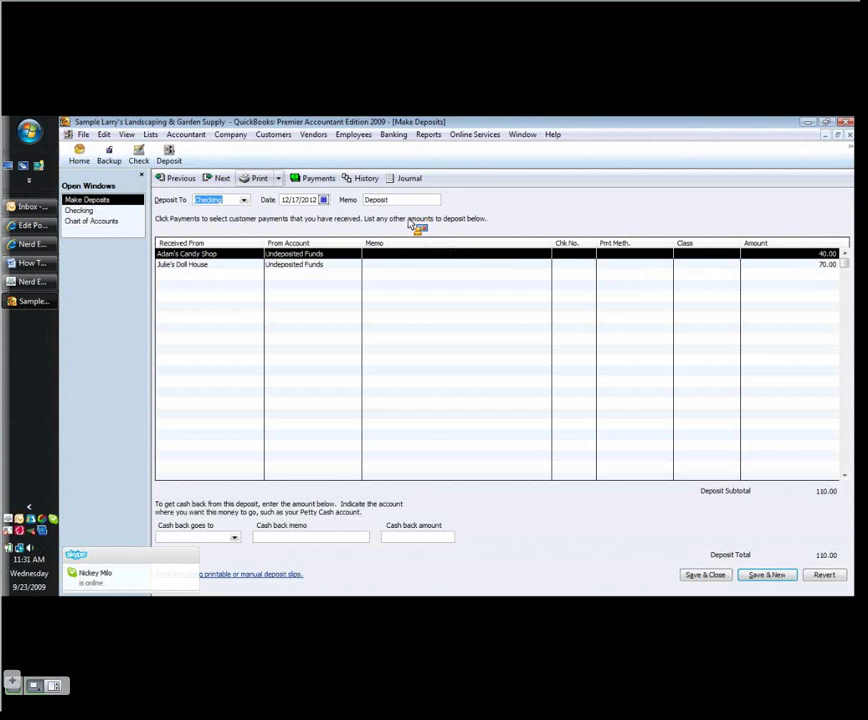
left_click(849, 135)
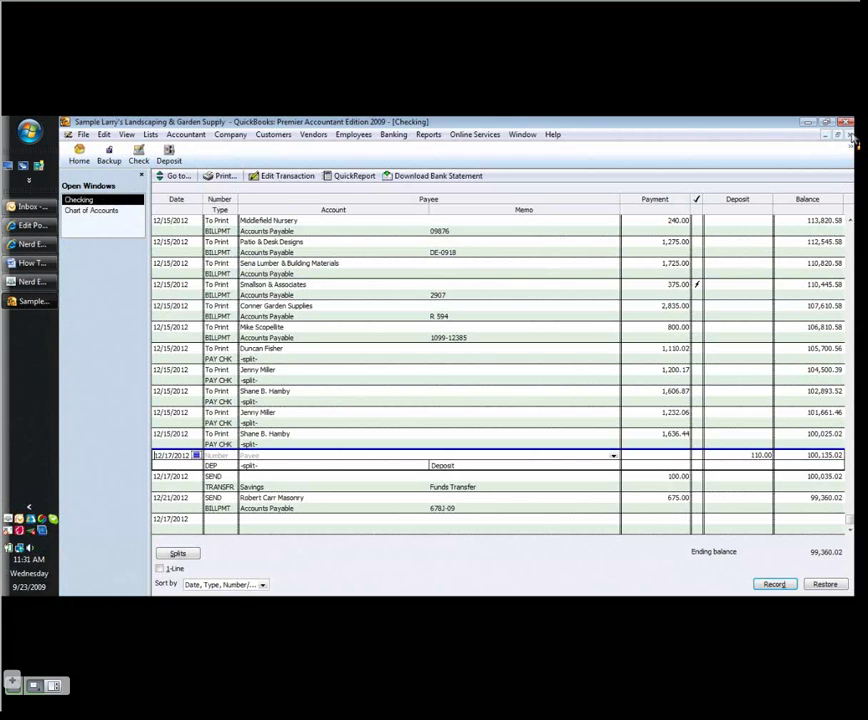
left_click(850, 136)
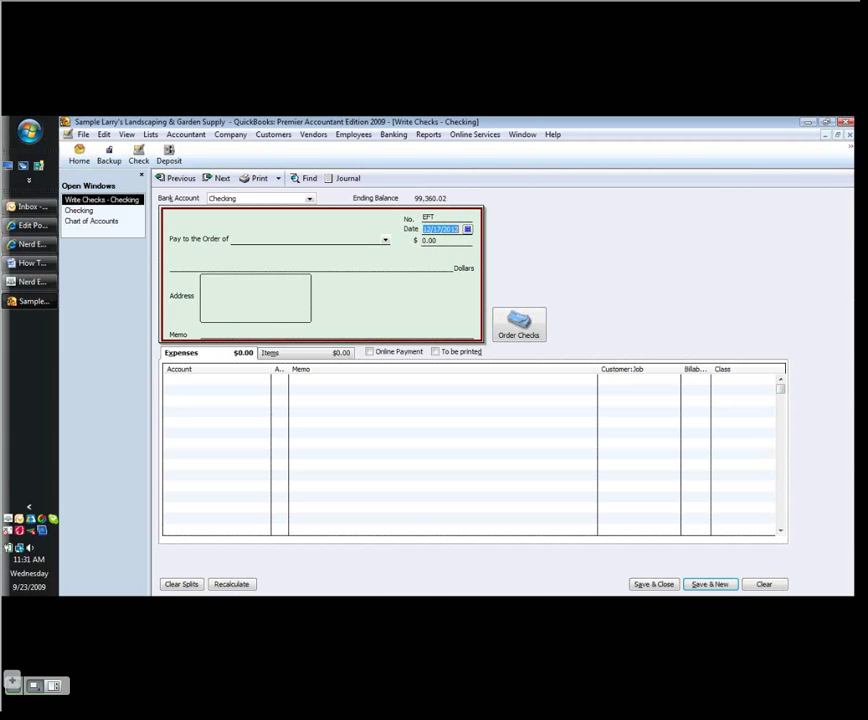
- Make out the EFT check from Checking to Bank of Anycity for 40.00
type("Bank of Anycity")
key("Tab")
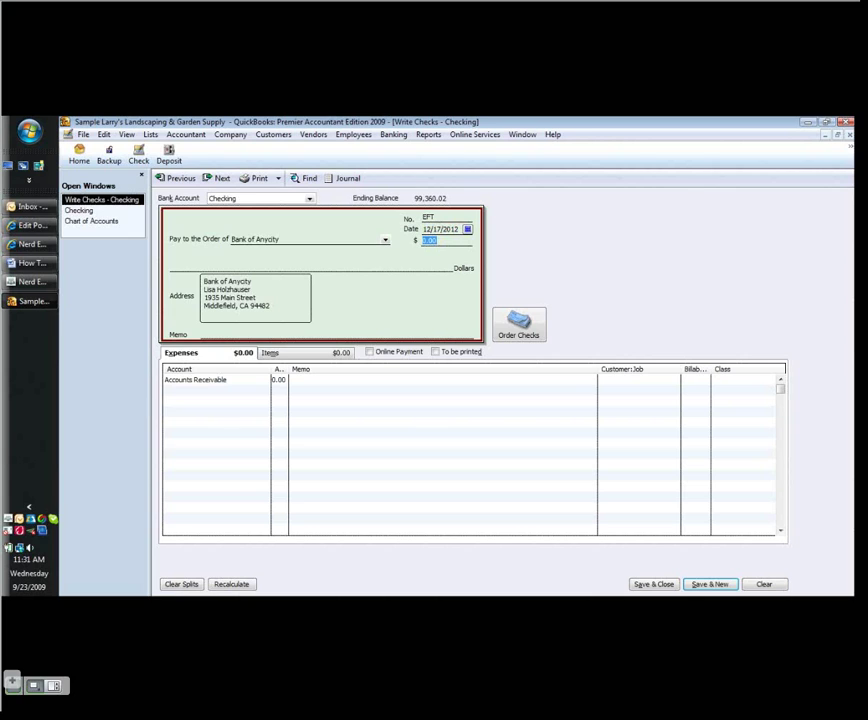
type("40")
key("Tab")
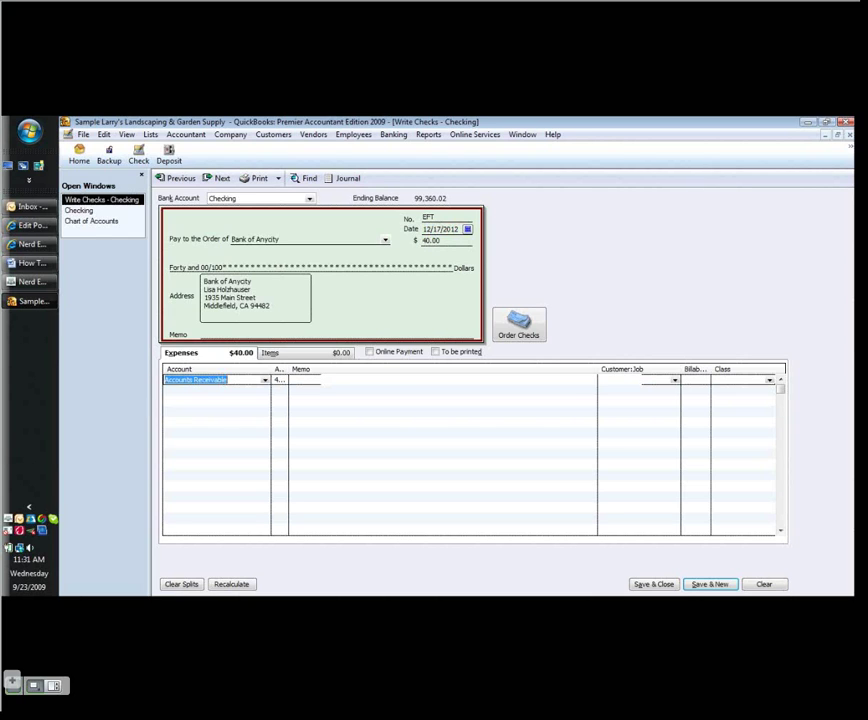
- Assign the check's expense line to Accounts Receivable with Adam's Candy Shop as the customer, and save the check
key("Delete")
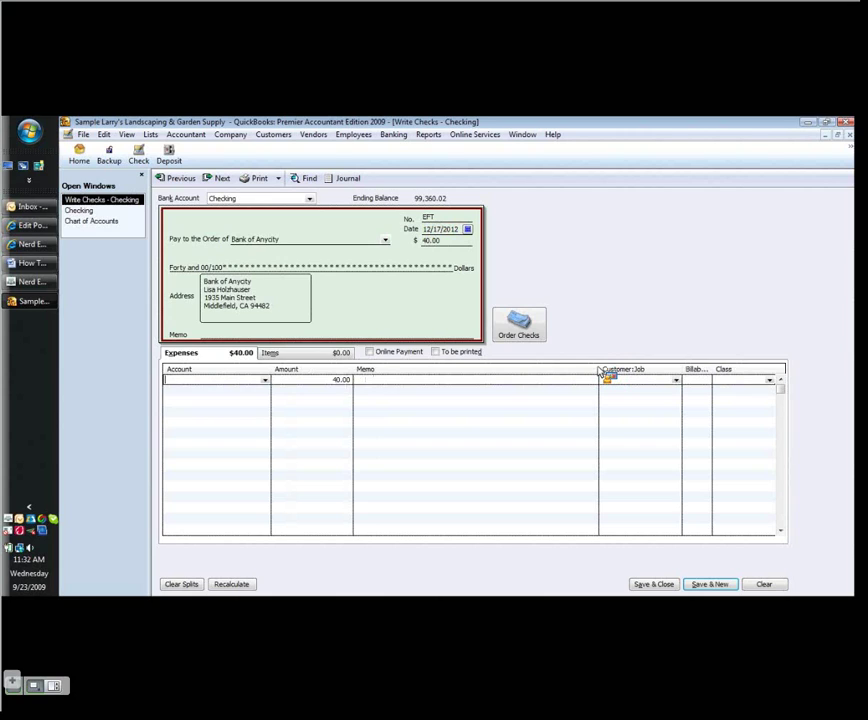
type("Accounts Receivable")
key("Tab")
left_click(603, 379)
type("Adam's Candy Shop")
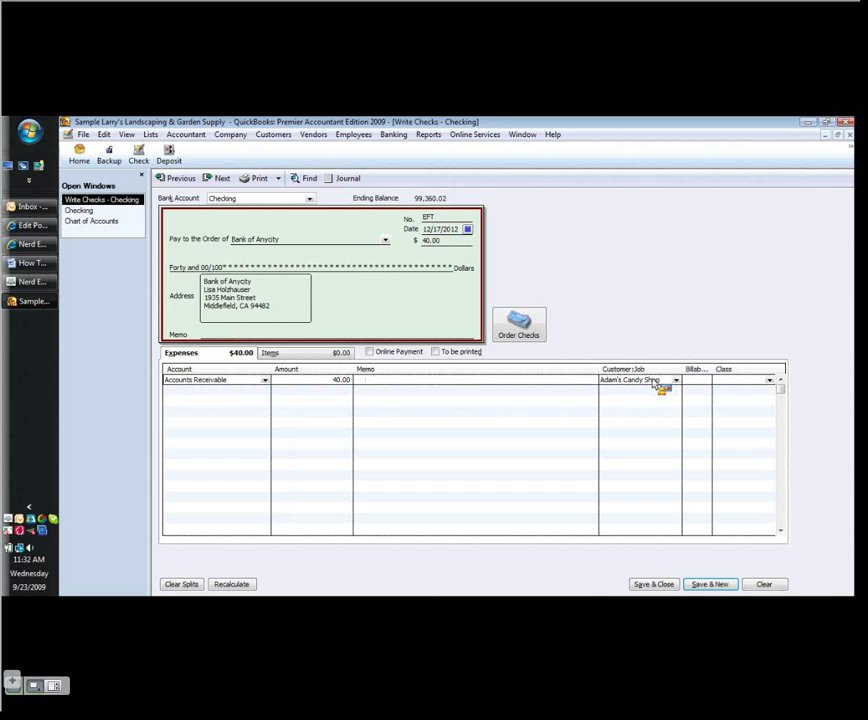
key("alt+a")
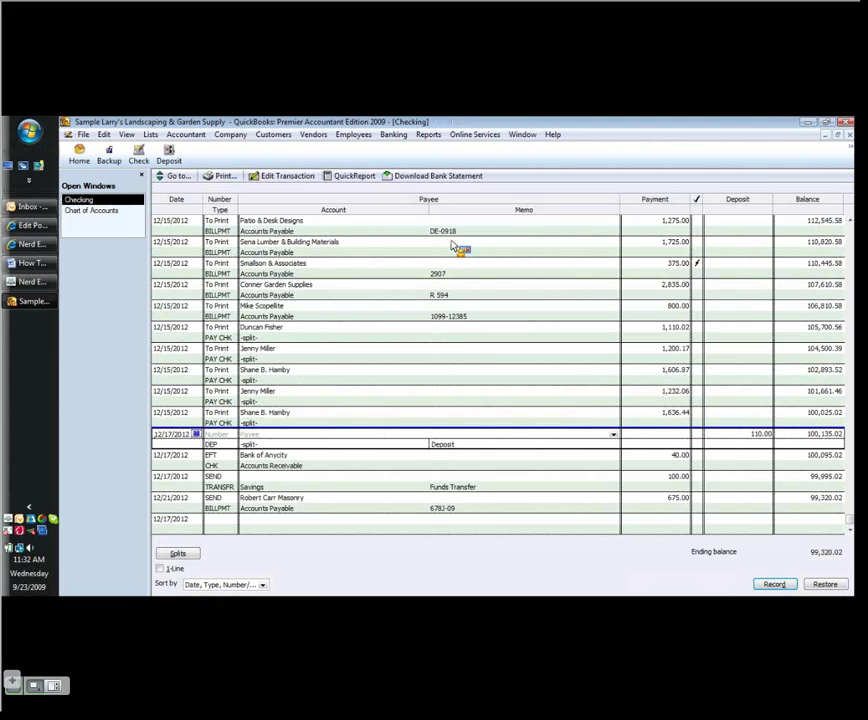
- Run the Customer Balance Detail report and examine the 12/17/2012 check line under Adam's Candy Shop
left_click(428, 134)
mouse_move(476, 236)
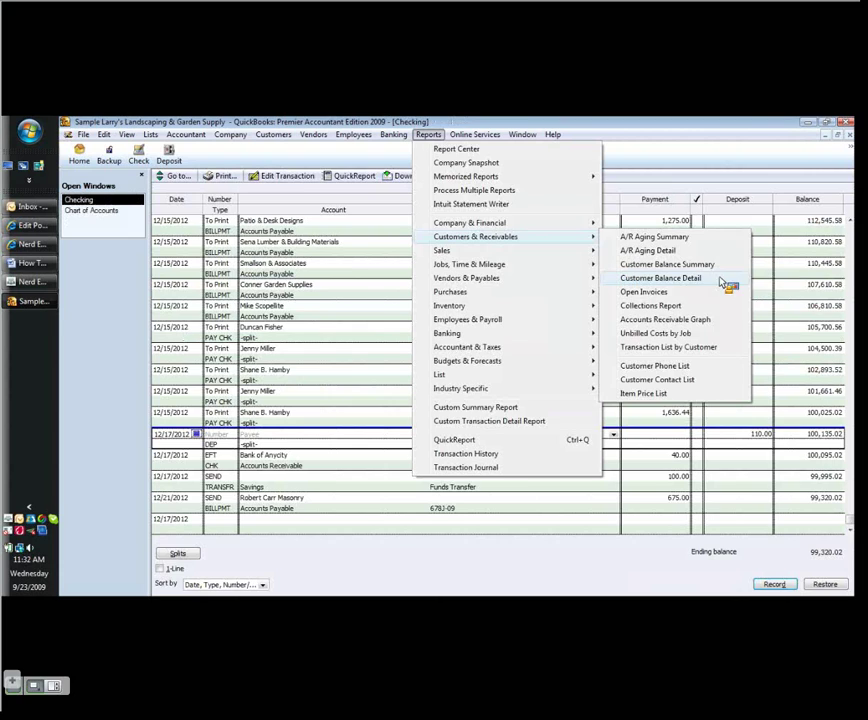
left_click(680, 279)
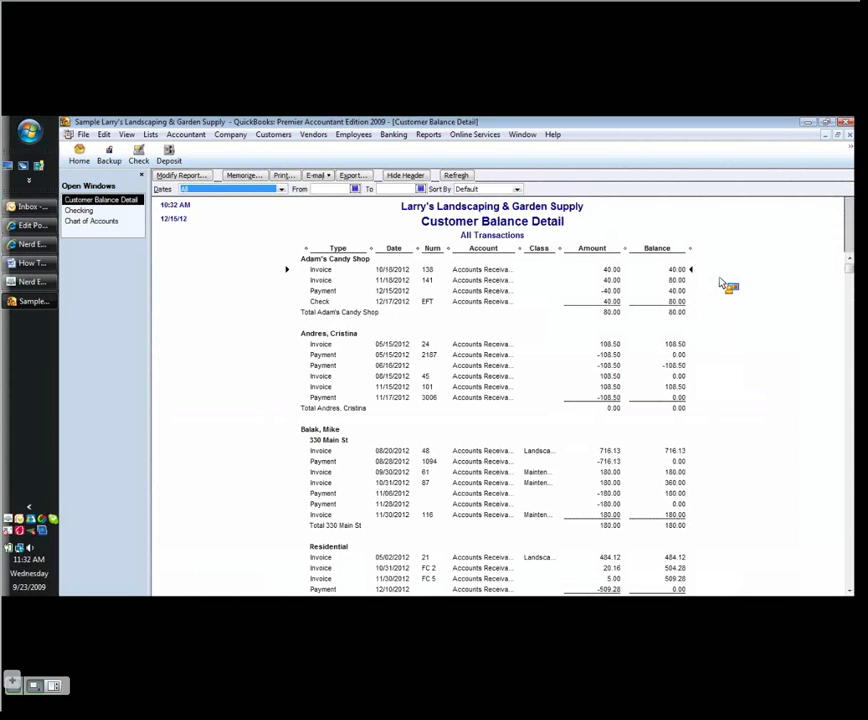
left_click(614, 300)
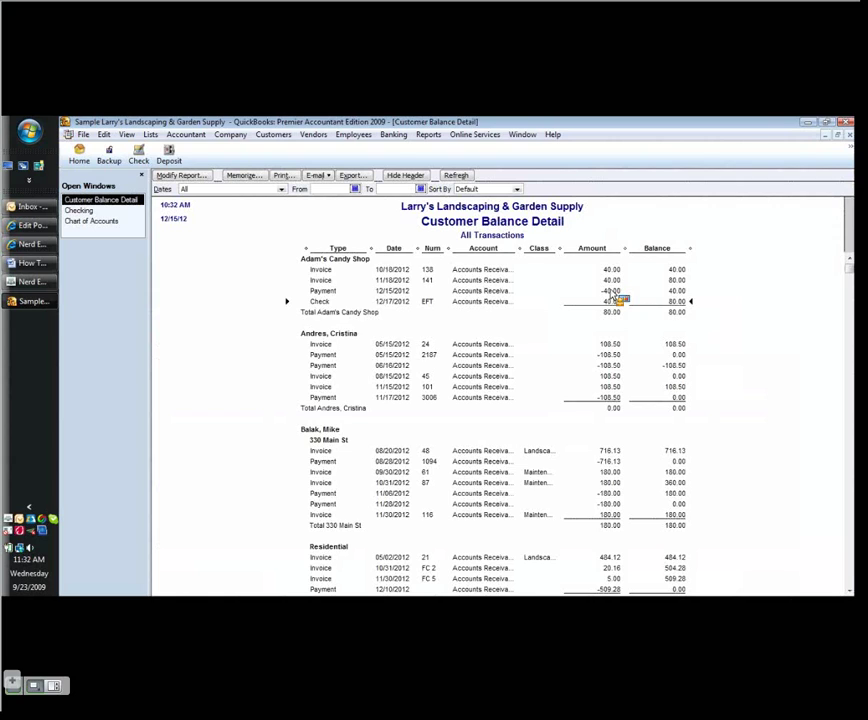
- Modify the Customer Balance Detail report to show Debit and Credit columns instead of the Amount column
left_click(180, 176)
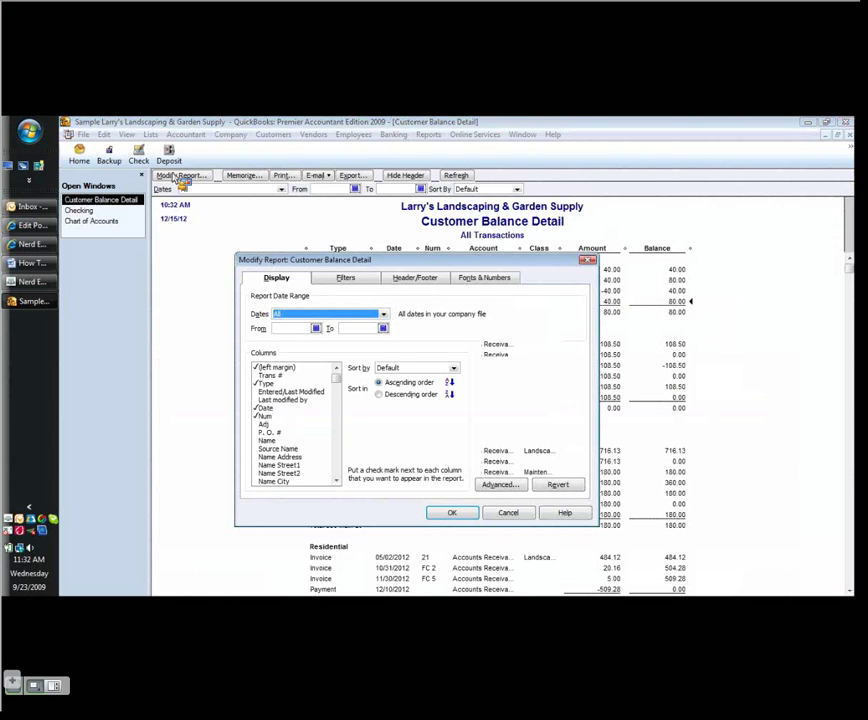
scroll(200, 228, "down", 10)
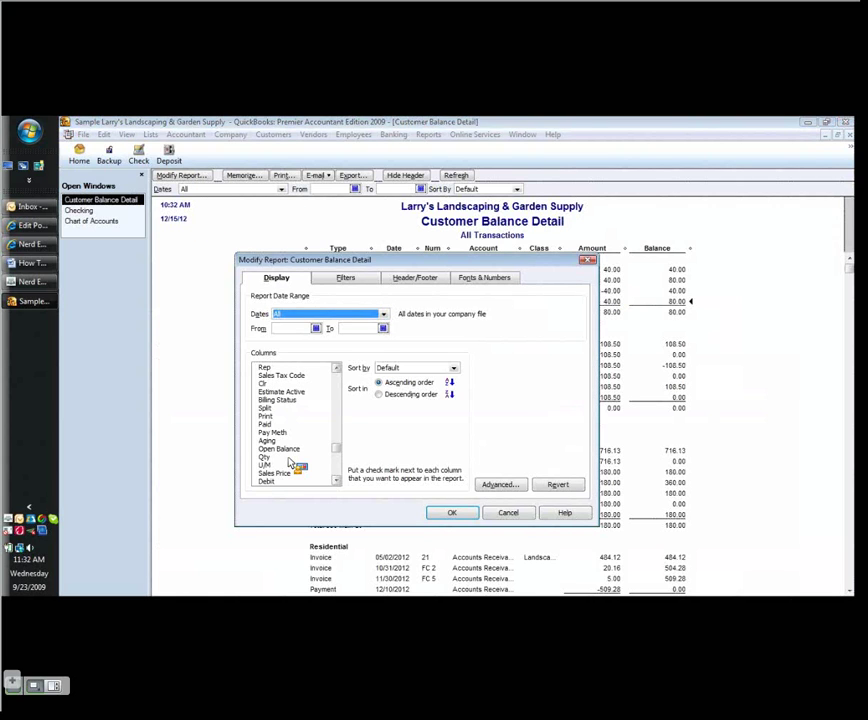
scroll(290, 462, "down", 5)
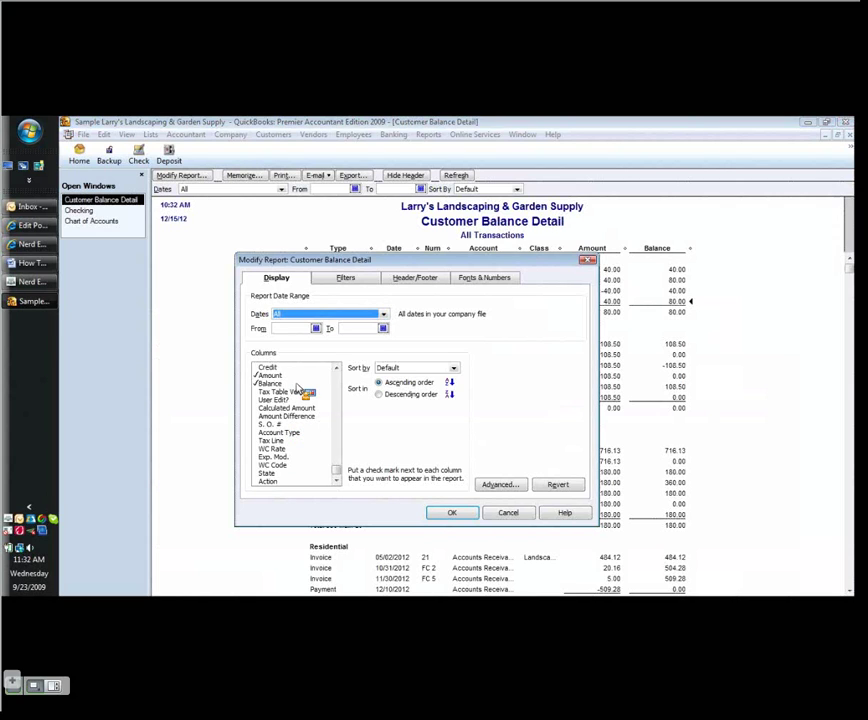
scroll(287, 395, "up", 1)
left_click(270, 399)
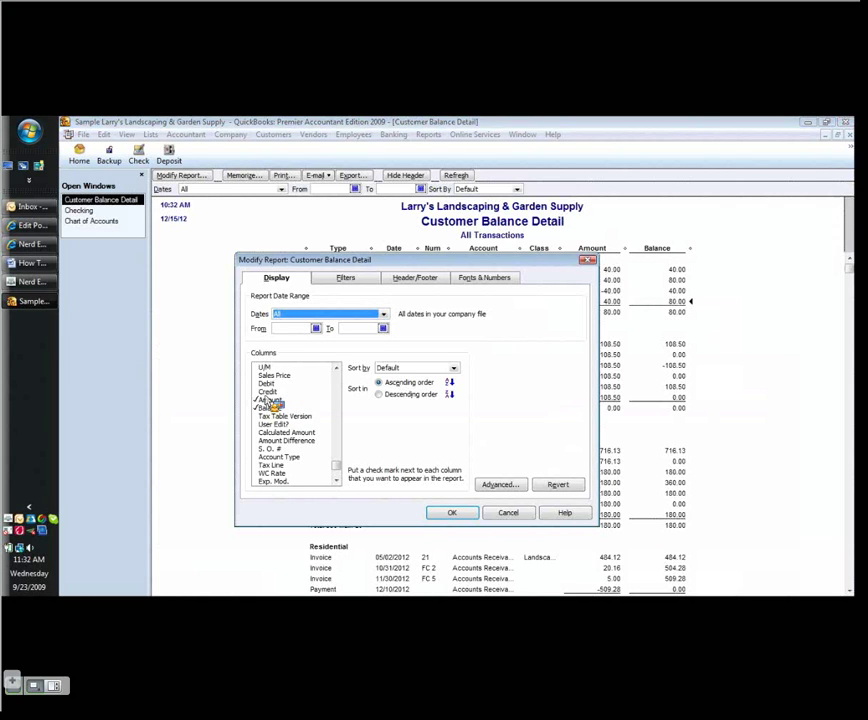
left_click(267, 391)
left_click(266, 383)
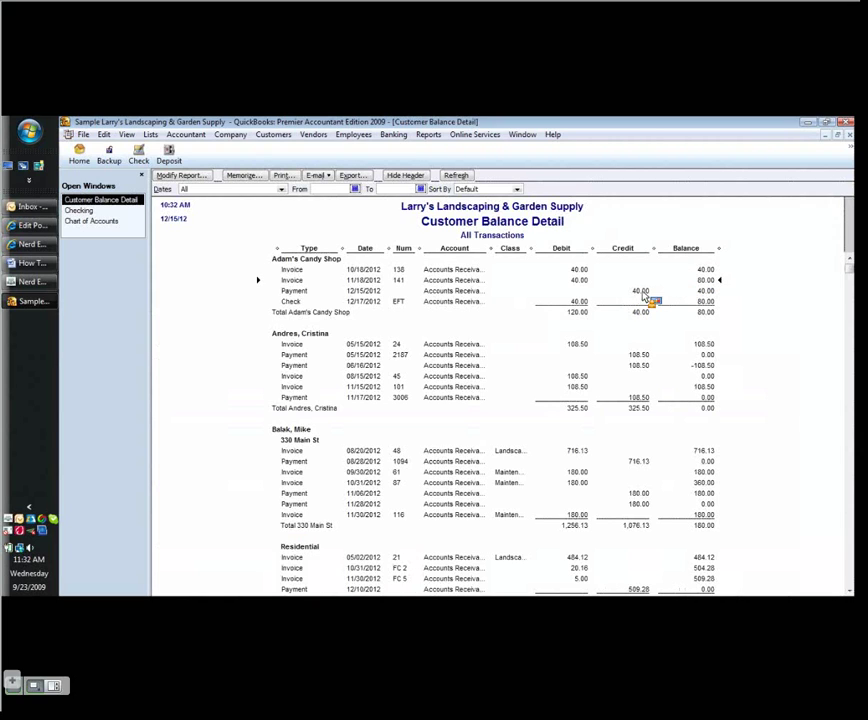
left_click(712, 302)
double_click(397, 312)
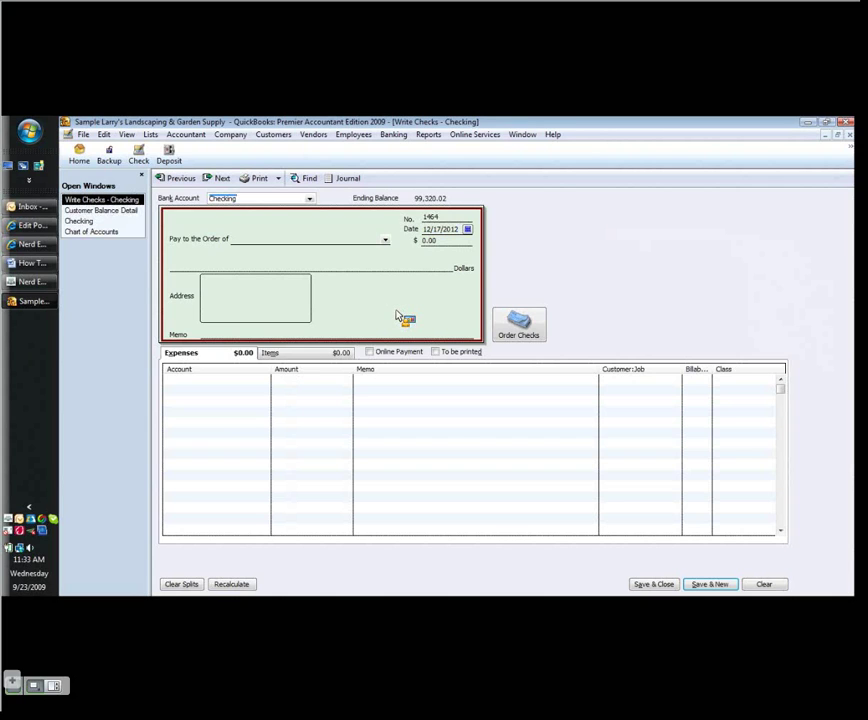
key("Tab")
key("Escape")
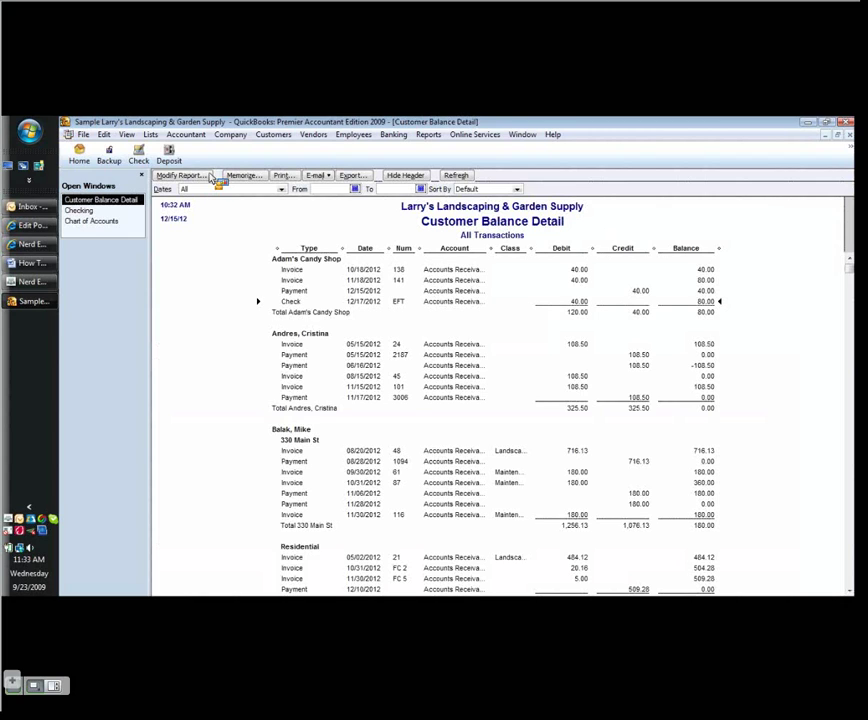
- Start a new deposit to Checking, try "supp" as the first line's source account, and close the deposit unsaved
left_click(170, 157)
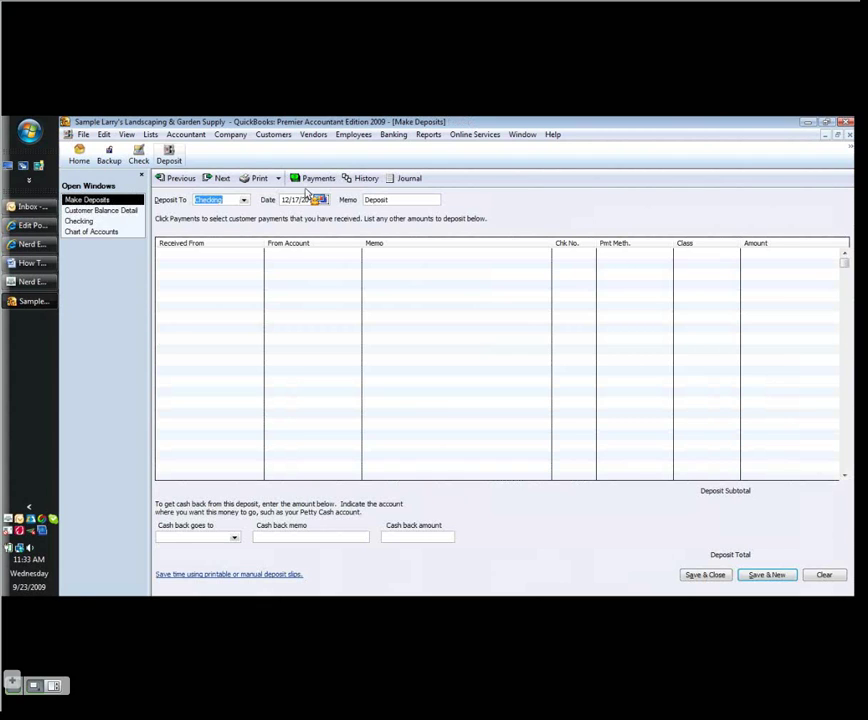
left_click(314, 261)
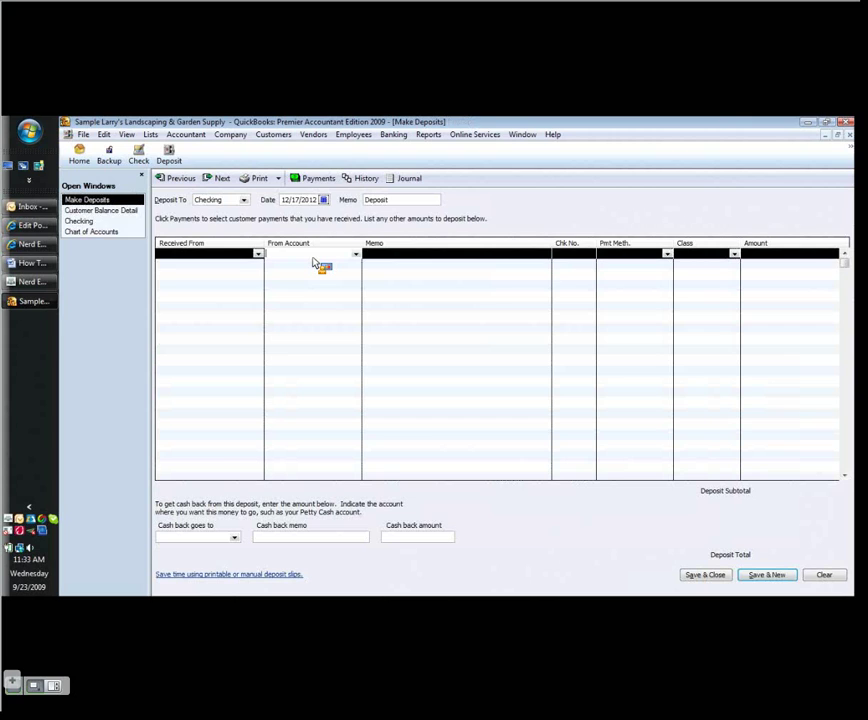
type("supp")
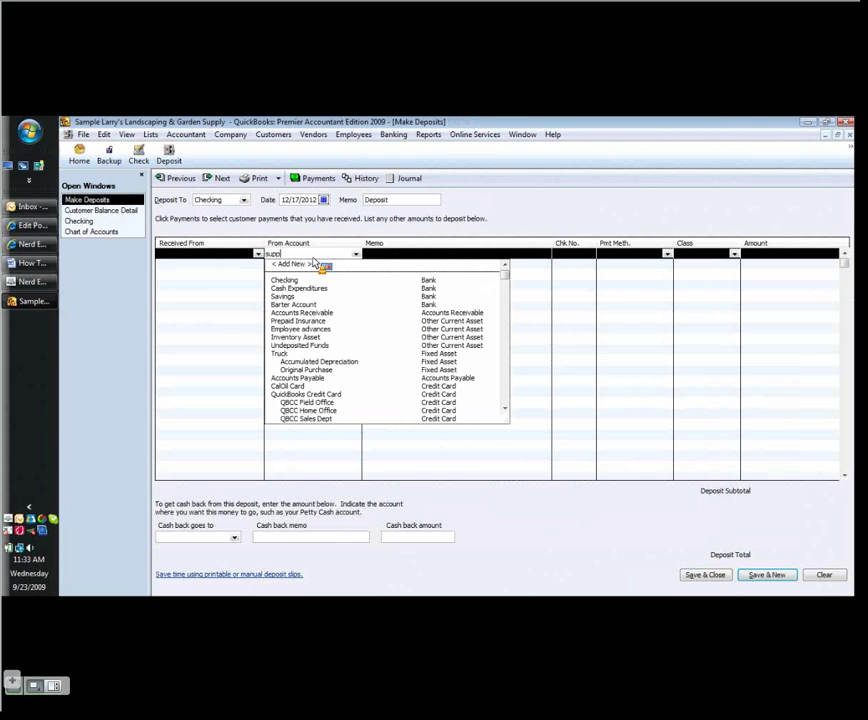
key("Escape")
key("BackSpace")
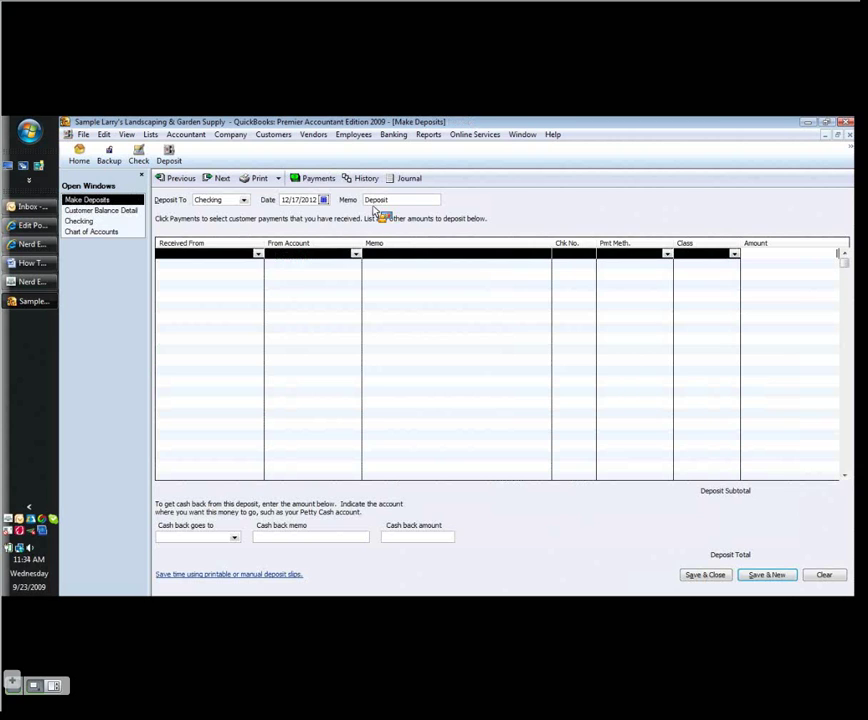
left_click(849, 135)
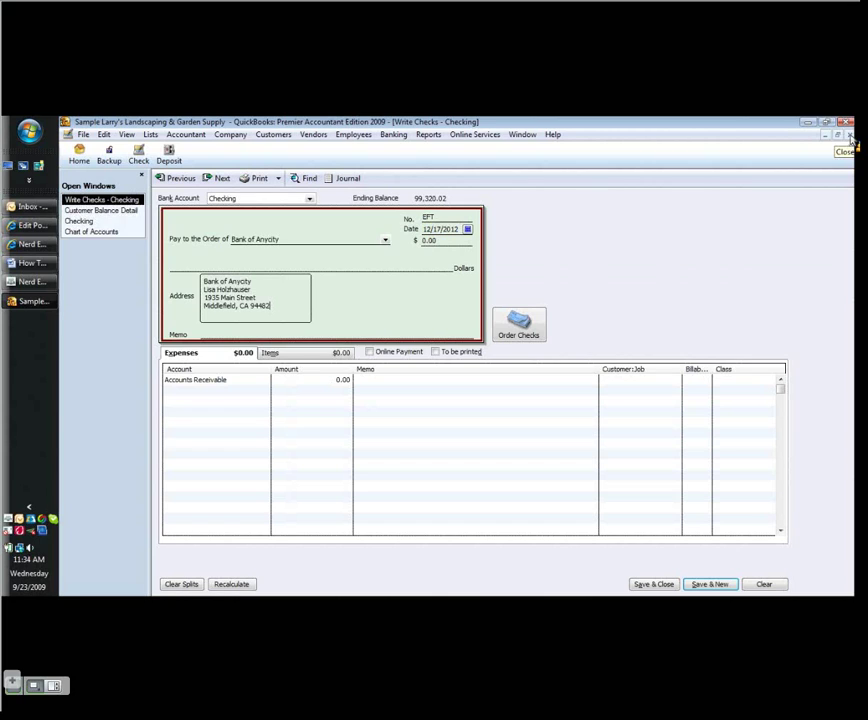
- Set the amount of the EFT check to Bank of Anycity to 20.00 and assign its expense line to Bank Service Charges
key("shift+Tab")
type("20")
key("Tab")
key("Tab")
key("Tab")
type("Bank")
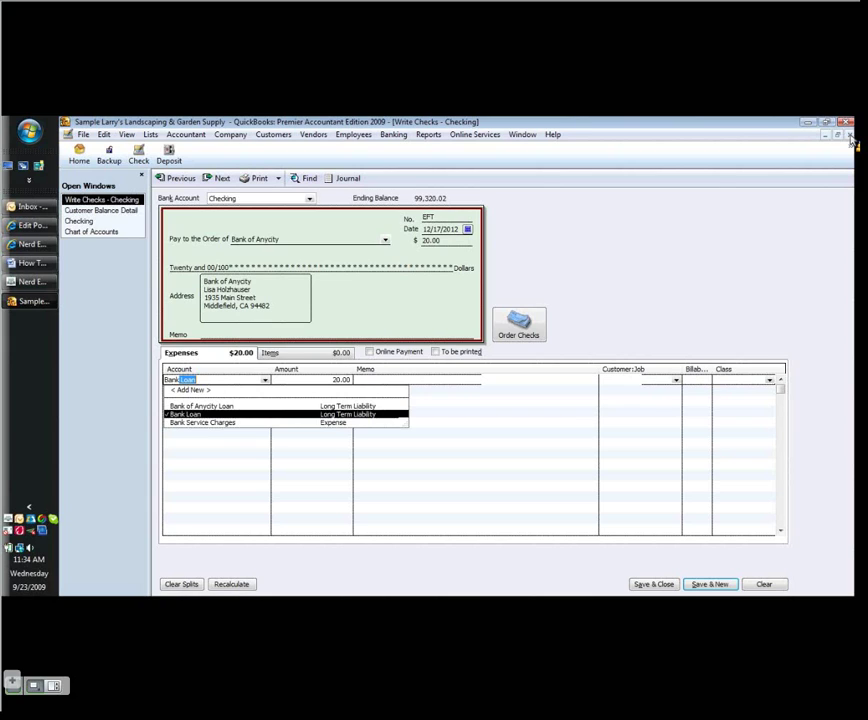
key("Down")
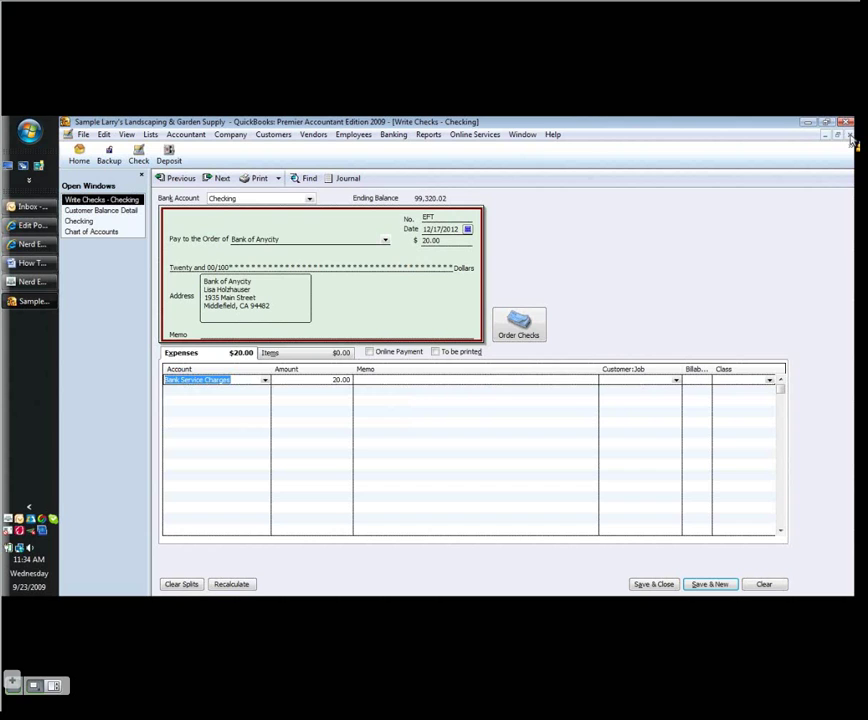
left_click(33, 282)
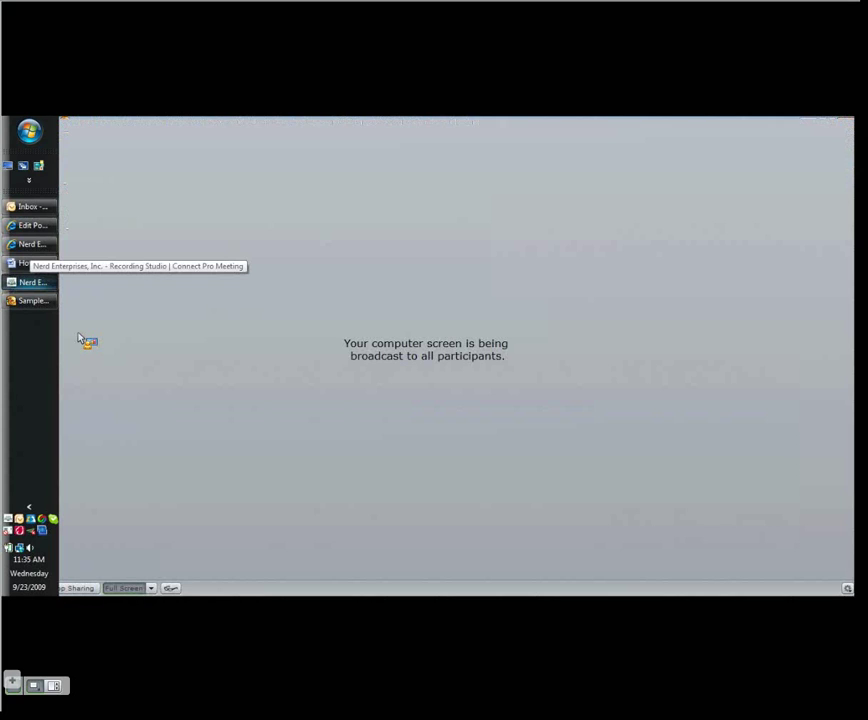
left_click(178, 588)
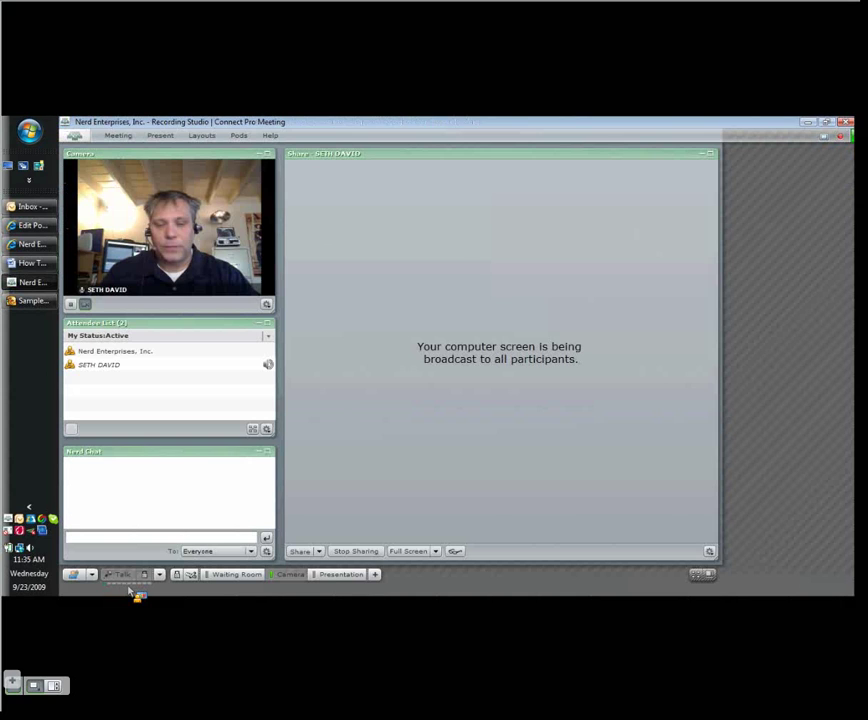
left_click(218, 576)
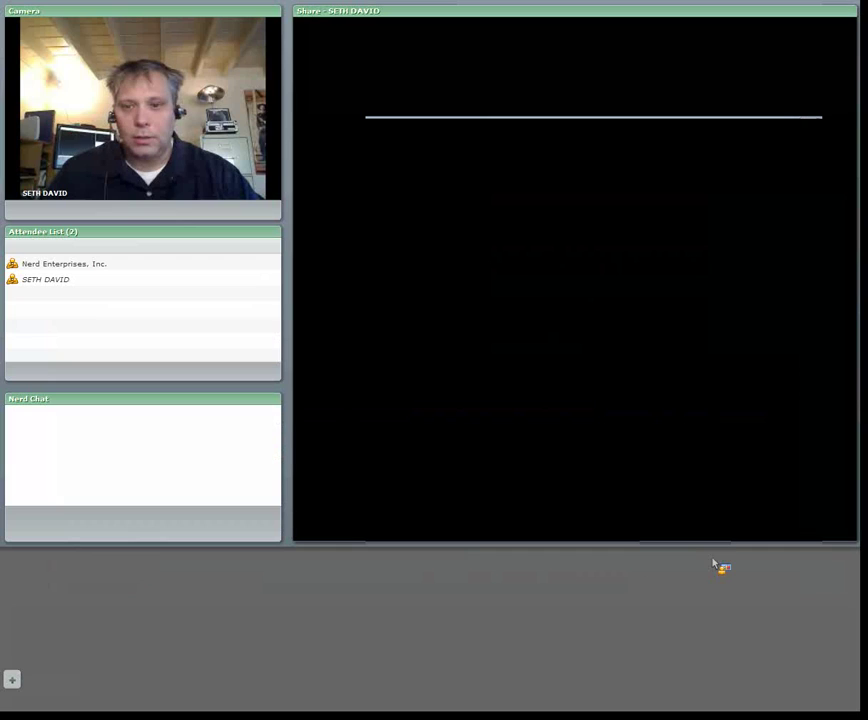